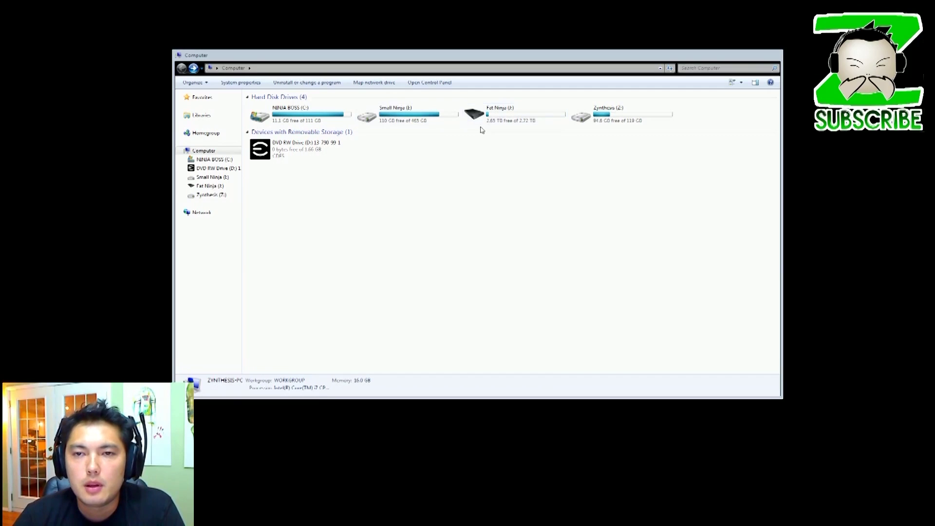
Open the installed Call of Duty Ghosts folder under steam > SteamApps > common on the Fat Ninja drive.
double_click(480, 124)
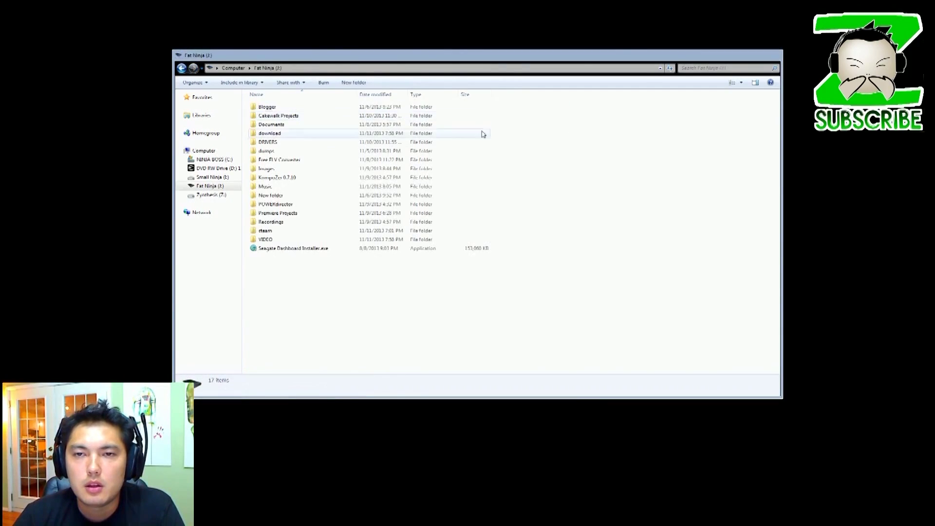
double_click(269, 232)
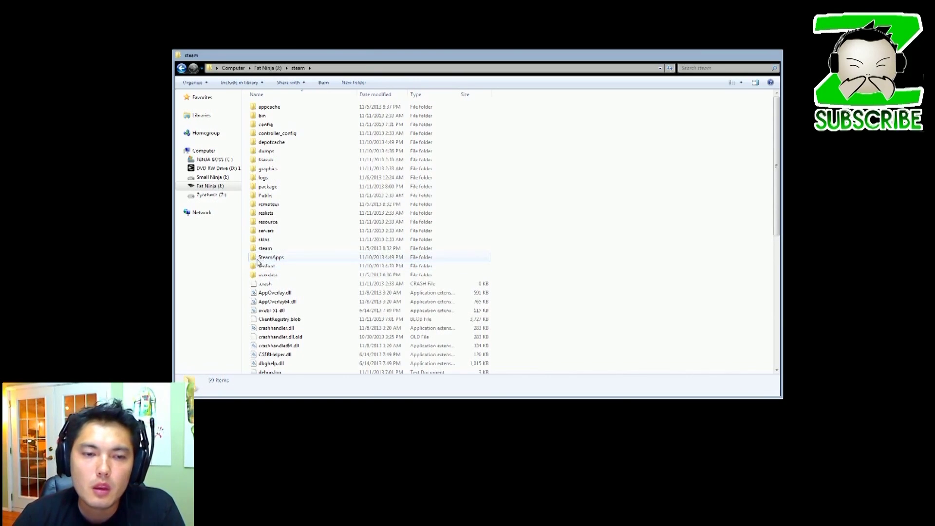
double_click(257, 258)
double_click(269, 107)
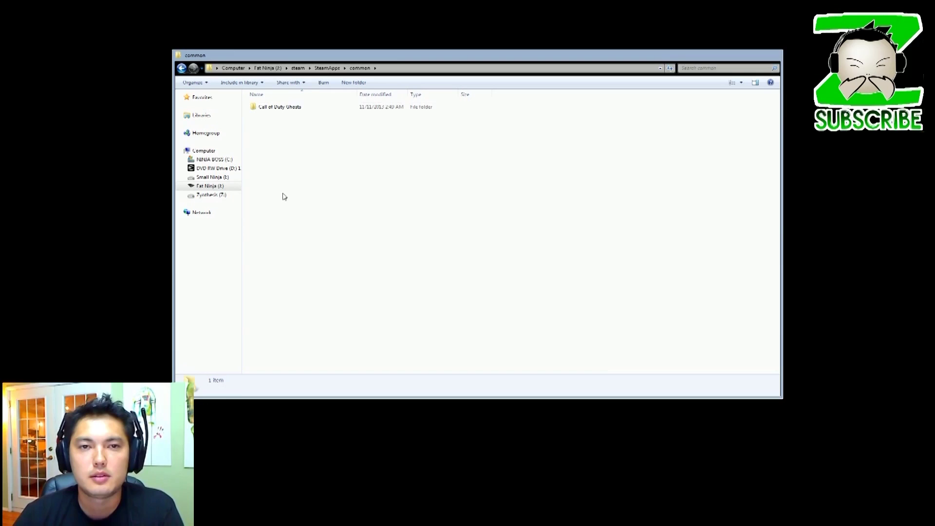
click(297, 109)
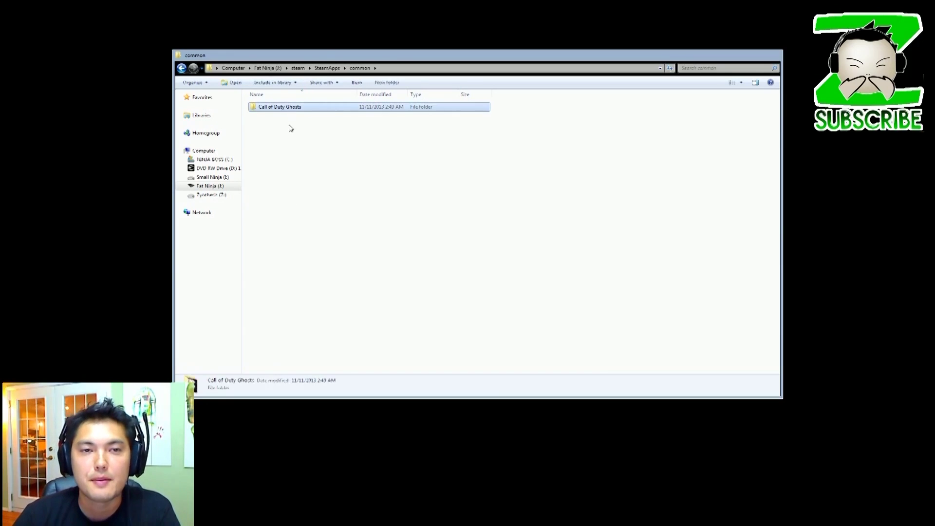
click(291, 129)
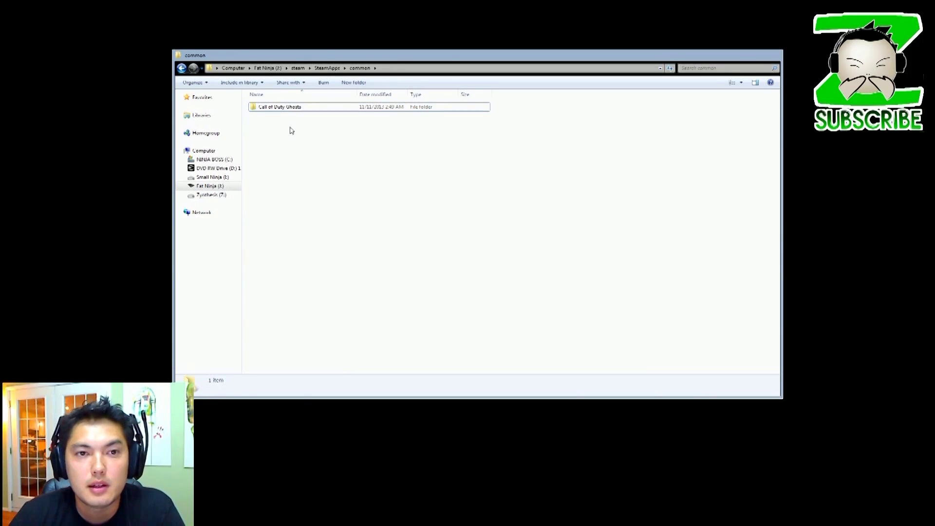
double_click(264, 107)
Go back to the steam folder, look through its files for Steam.exe, and return to the computer's drive overview.
key(BackSpace)
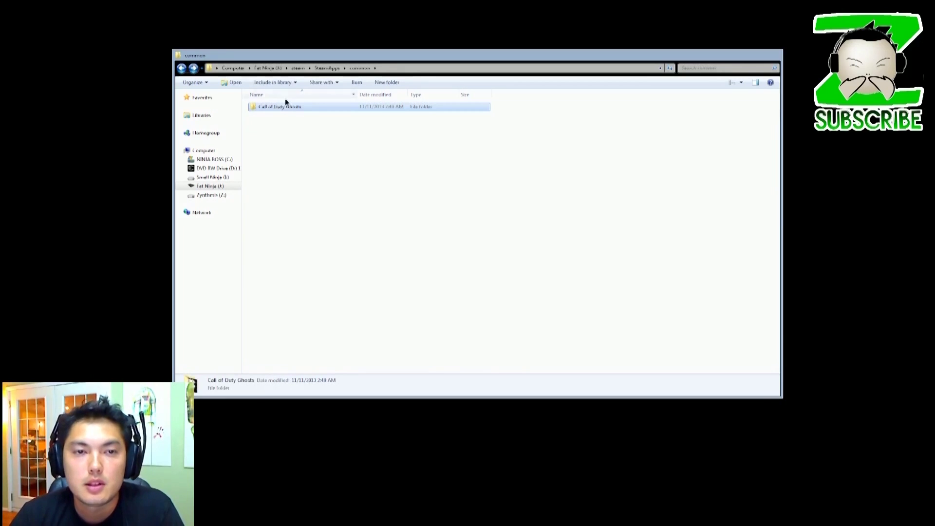
key(BackSpace)
key(BackSpace)
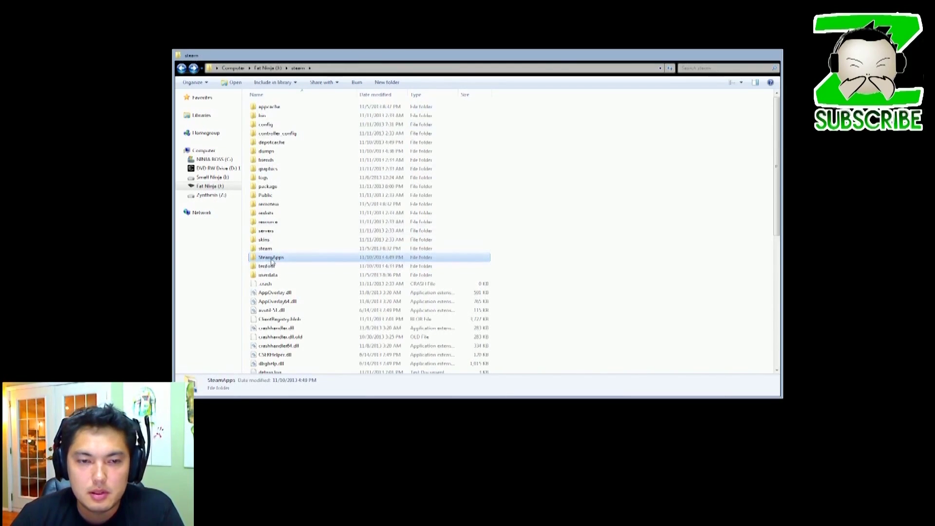
scroll(329, 291, down, 3)
scroll(328, 291, down, 6)
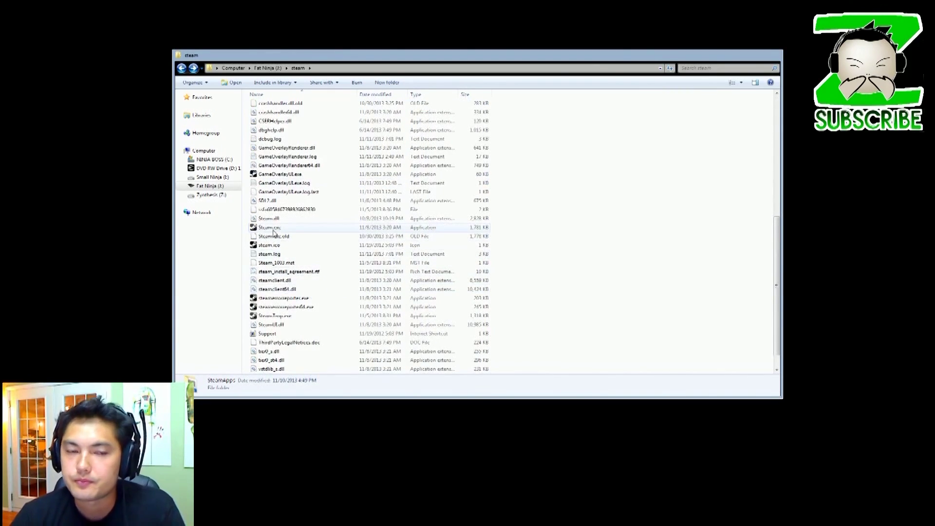
scroll(274, 233, up, 9)
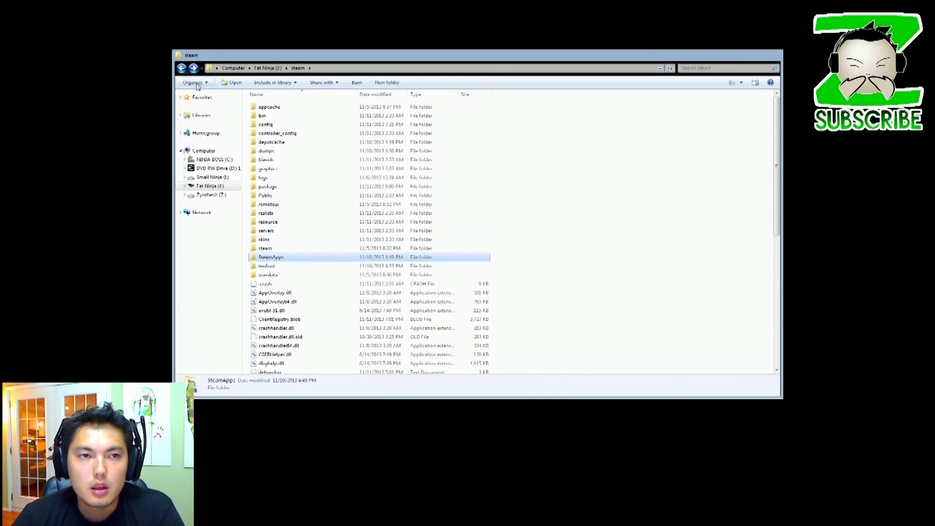
click(181, 68)
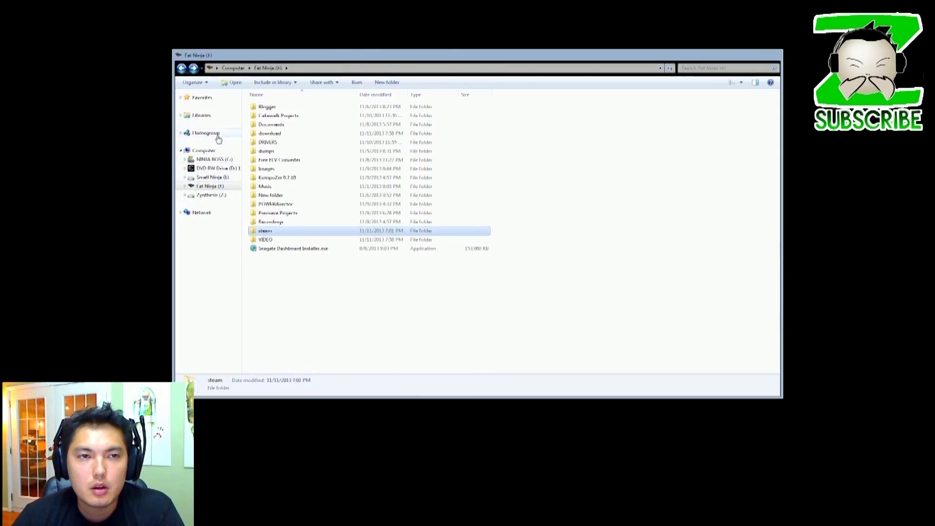
click(204, 150)
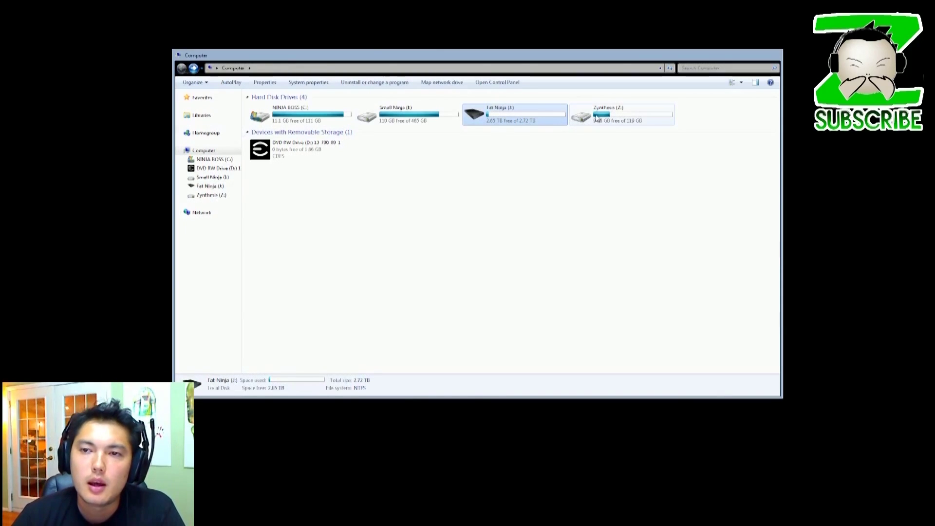
Inspect the steambackup folder on the Zynthesis drive down to its Call of Duty Ghosts folder, and return to the drive overview.
double_click(645, 119)
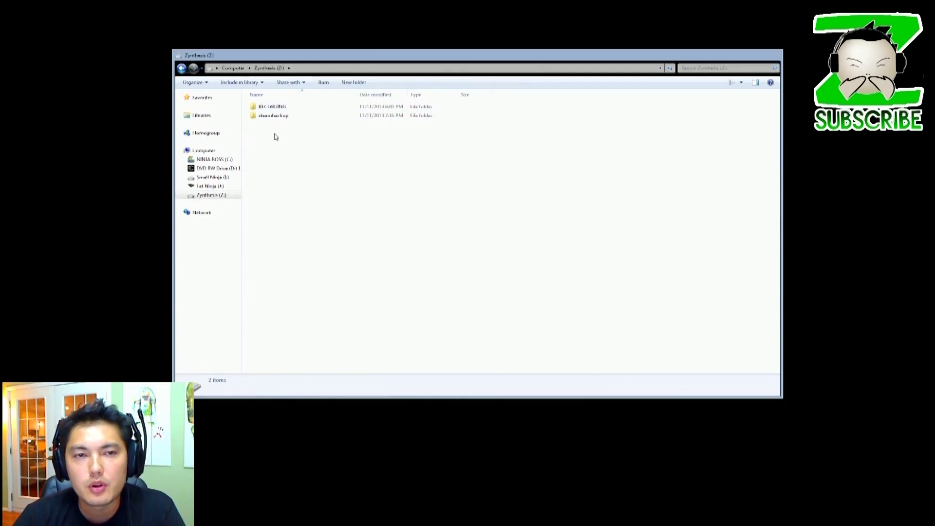
click(276, 119)
double_click(284, 117)
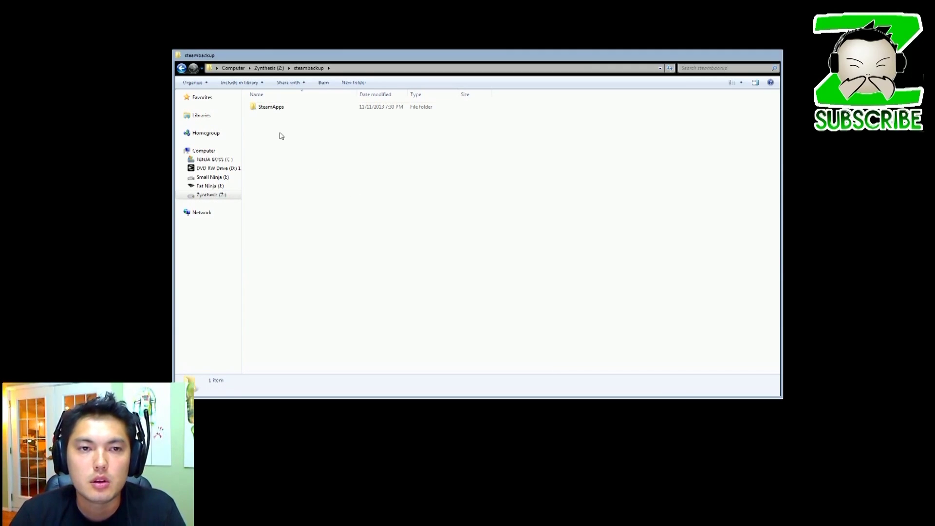
click(267, 108)
double_click(258, 108)
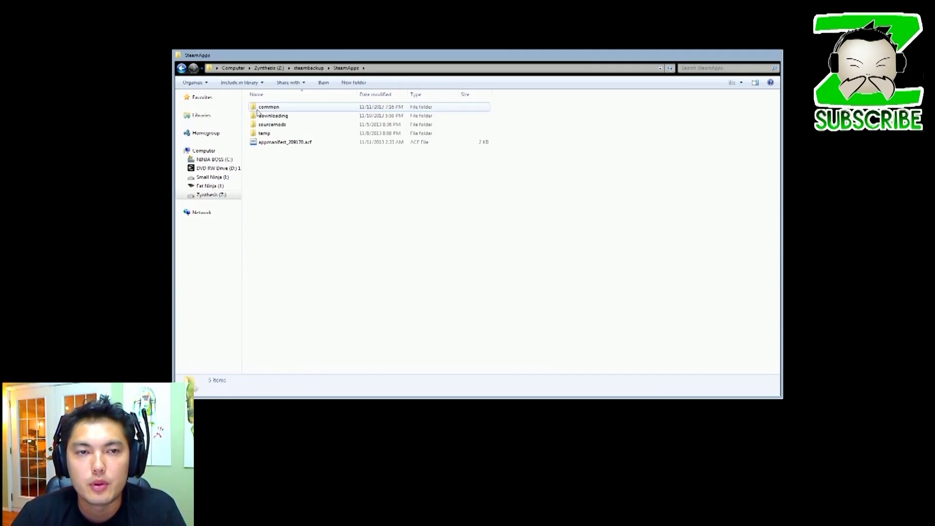
double_click(266, 108)
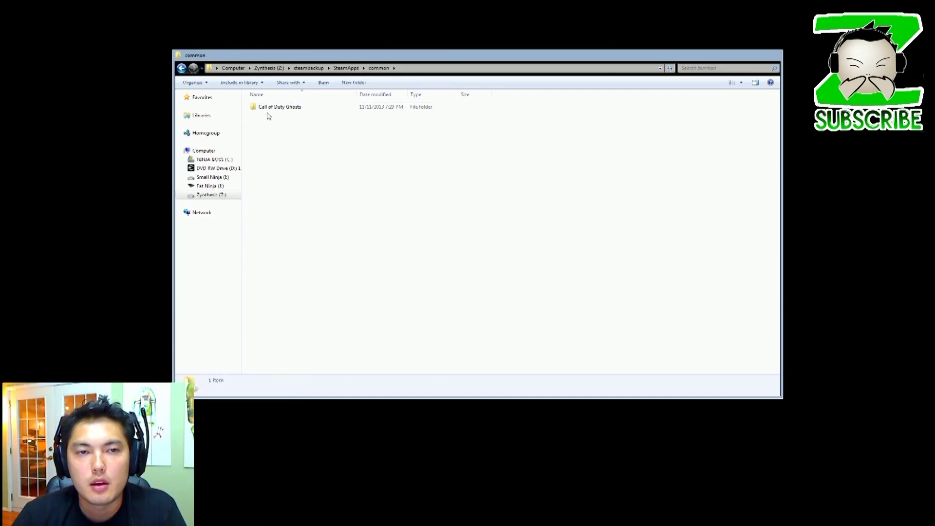
double_click(289, 106)
key(BackSpace)
key(BackSpace)
key(BackSpace)
key(BackSpace)
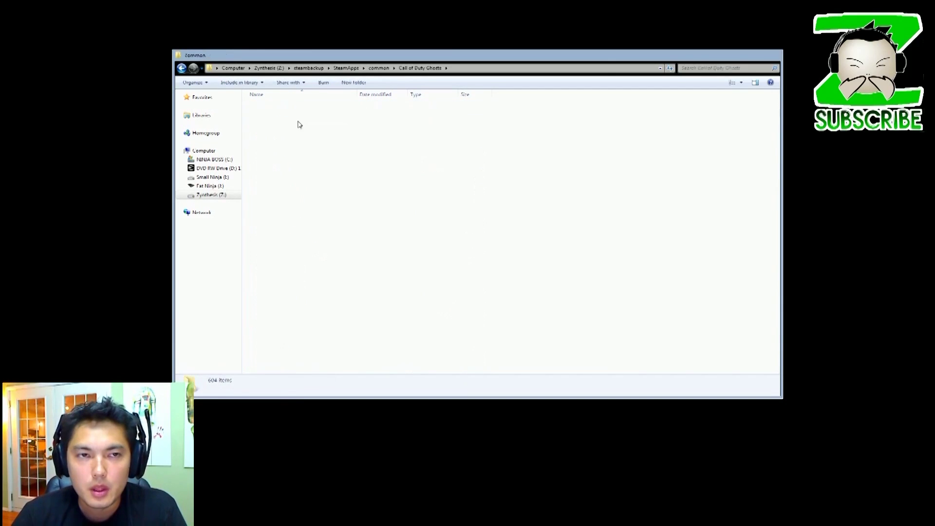
key(BackSpace)
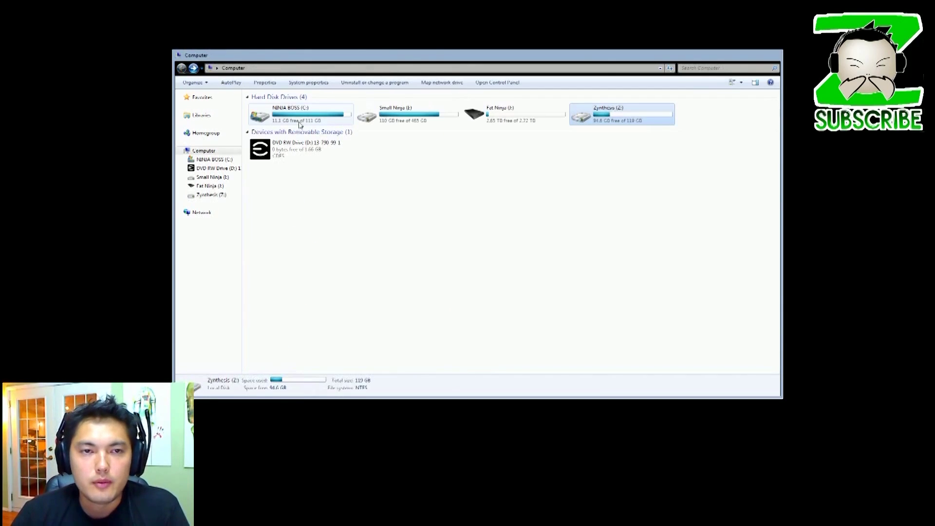
Copy Steam.exe from the steam folder on the Fat Ninja drive.
double_click(506, 124)
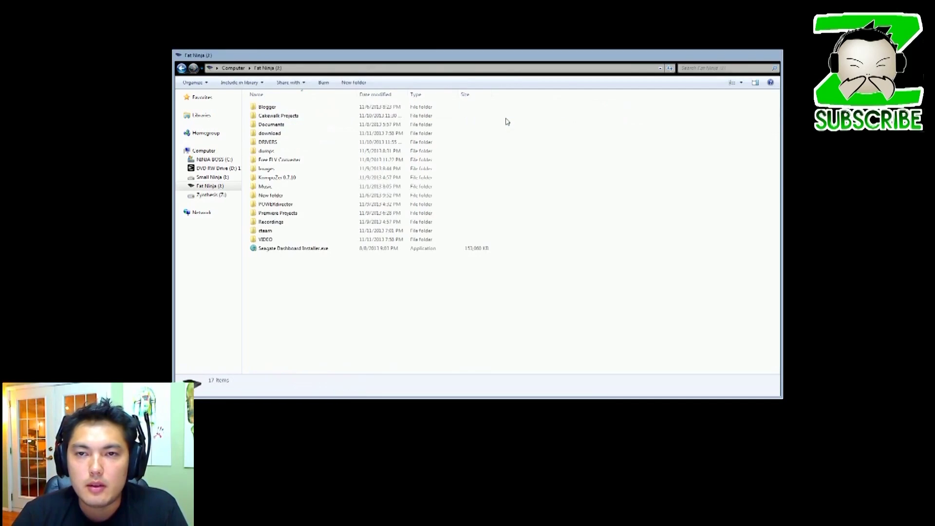
double_click(273, 223)
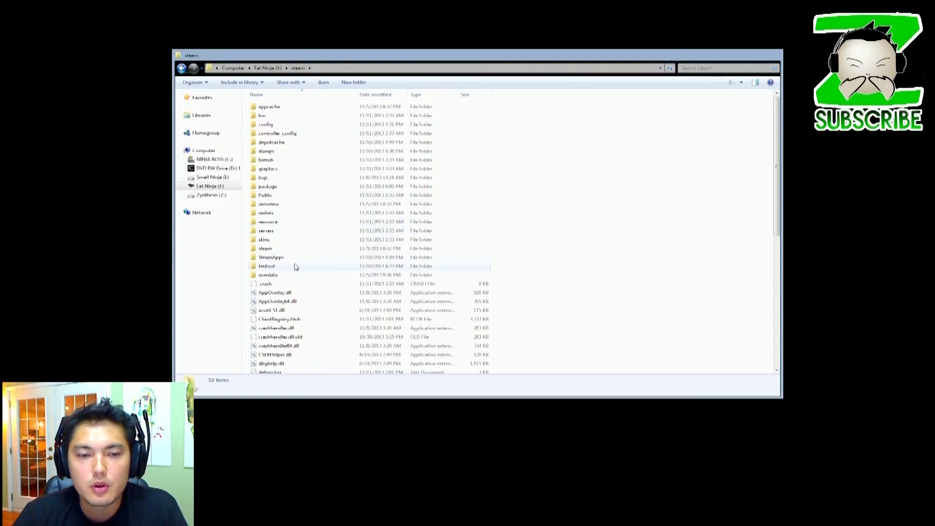
scroll(278, 235, down, 9)
click(277, 213)
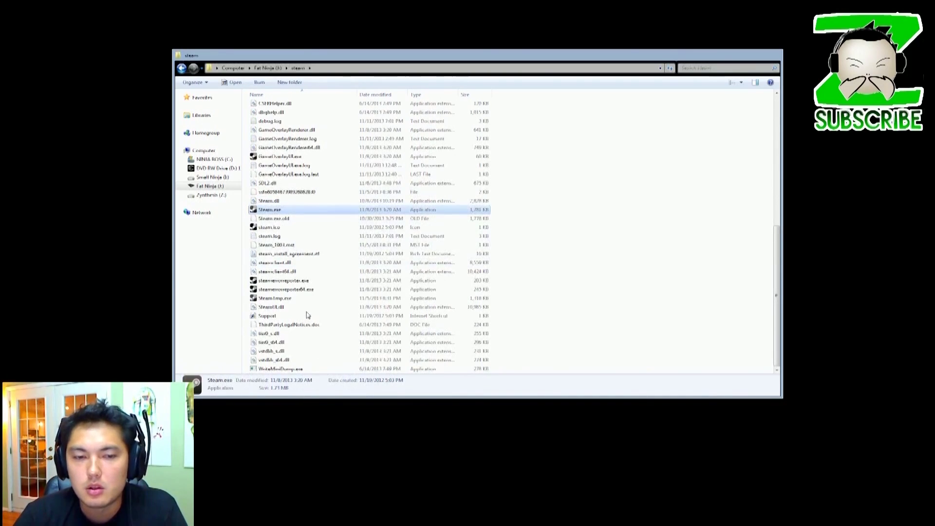
Paste Steam.exe into the steambackup folder on the Zynthesis drive, beside its SteamApps folder.
key(BackSpace)
key(BackSpace)
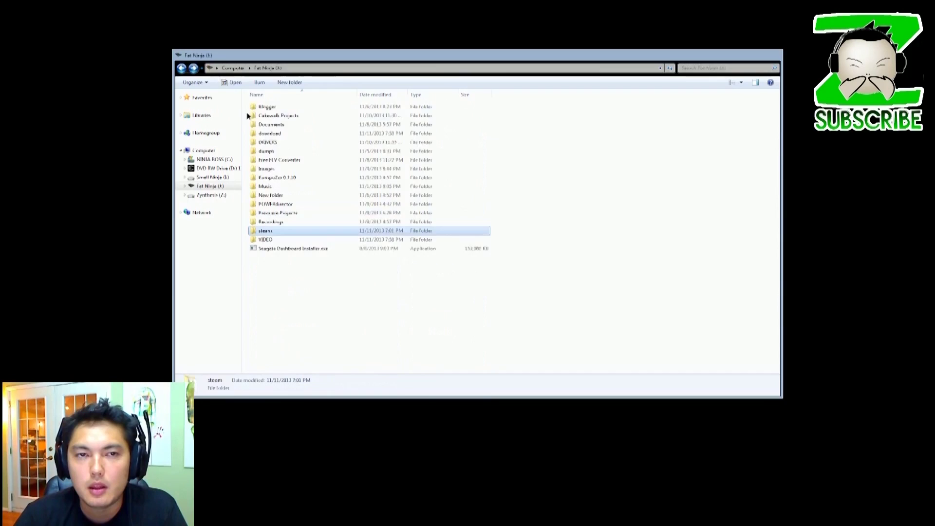
double_click(607, 123)
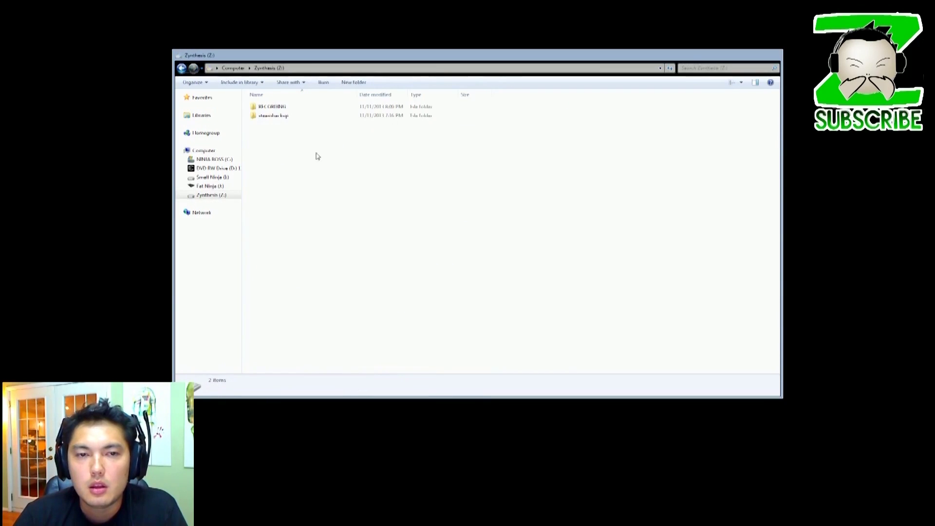
double_click(276, 116)
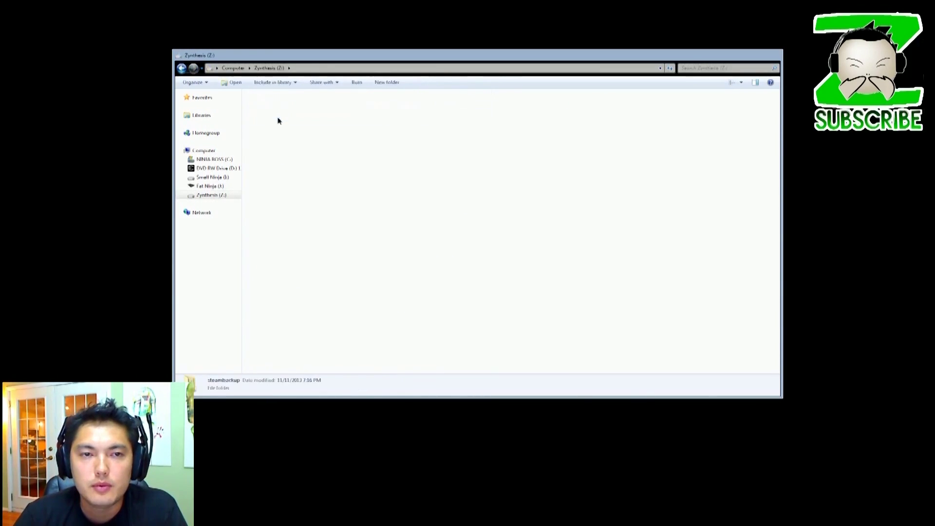
click(279, 108)
click(313, 163)
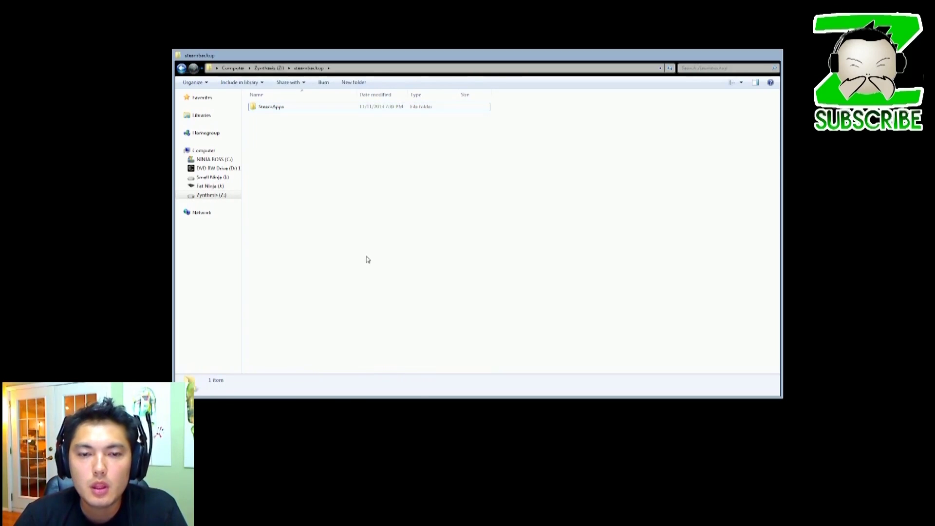
key(ctrl+v)
click(271, 133)
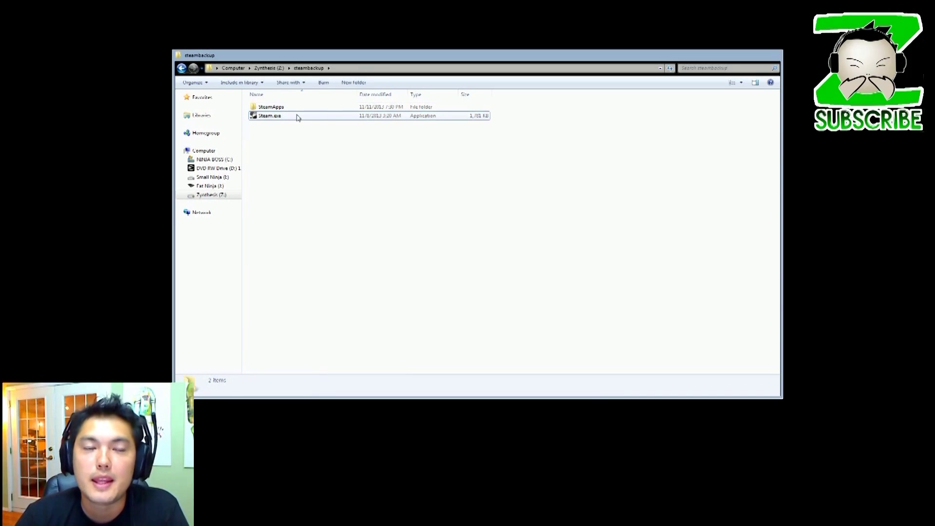
Delete the folders from appcache through steam, all listed above SteamApps, in the Fat Ninja drive's steam folder.
click(181, 68)
click(182, 68)
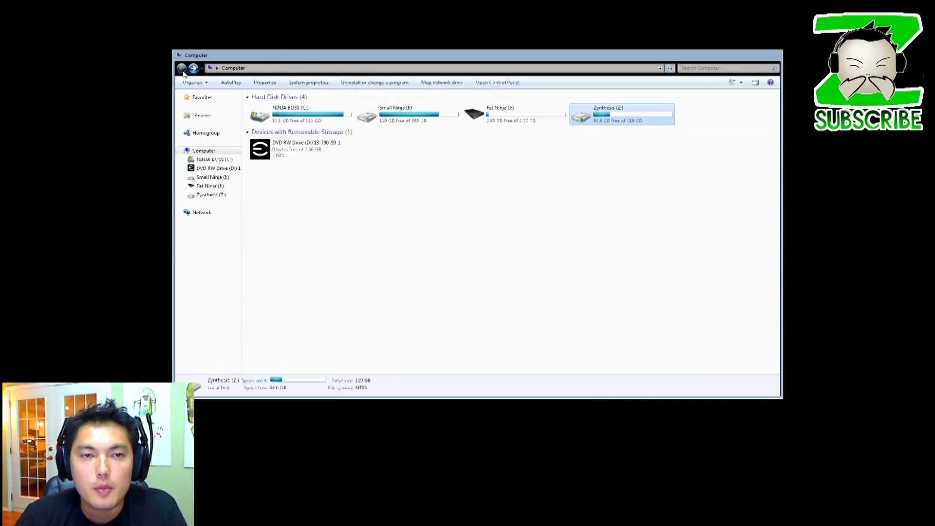
double_click(501, 120)
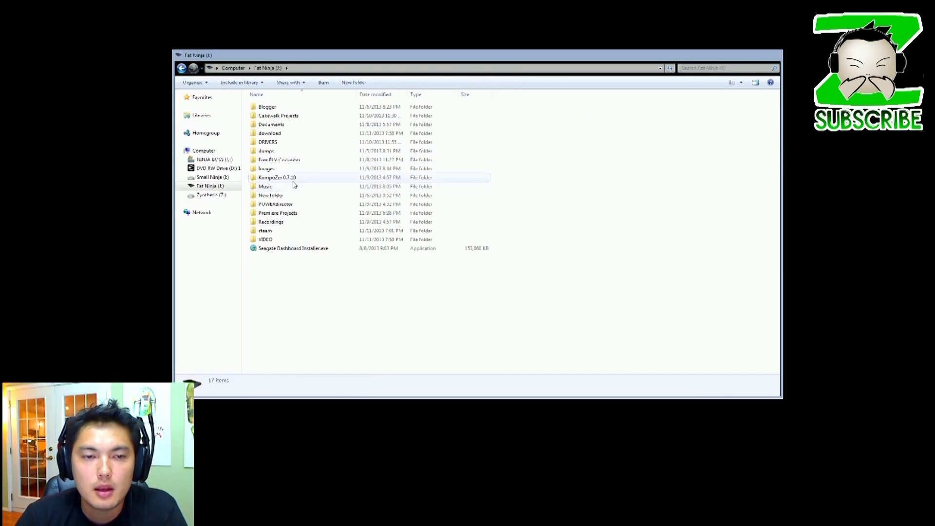
double_click(264, 232)
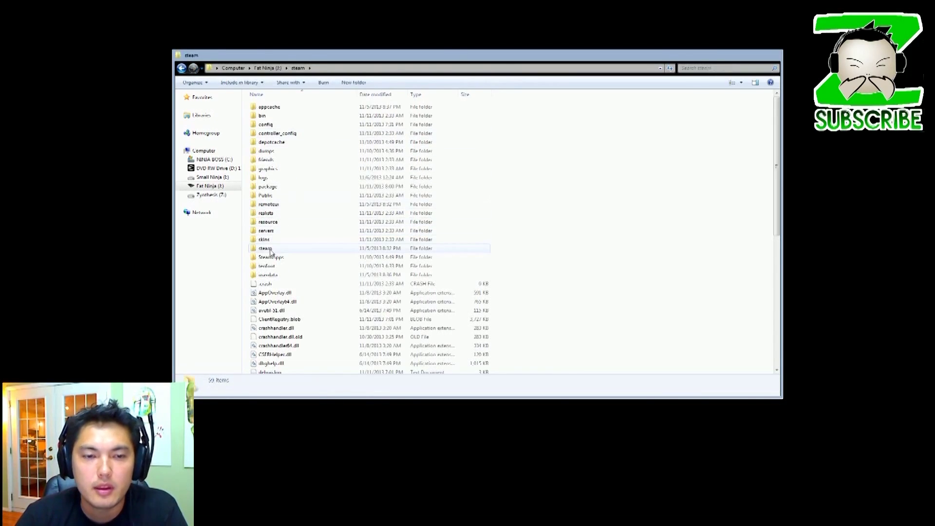
scroll(281, 274, down, 5)
scroll(281, 275, down, 1)
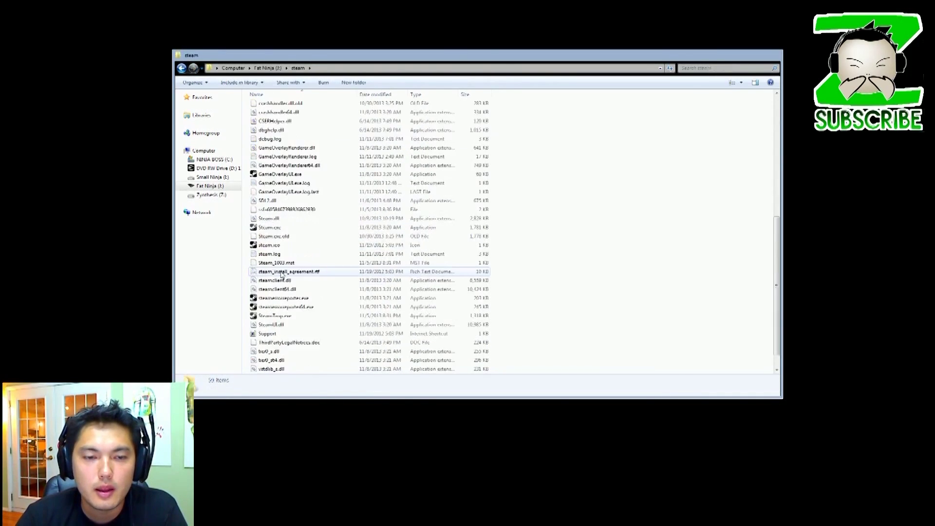
scroll(281, 263, up, 6)
click(280, 250)
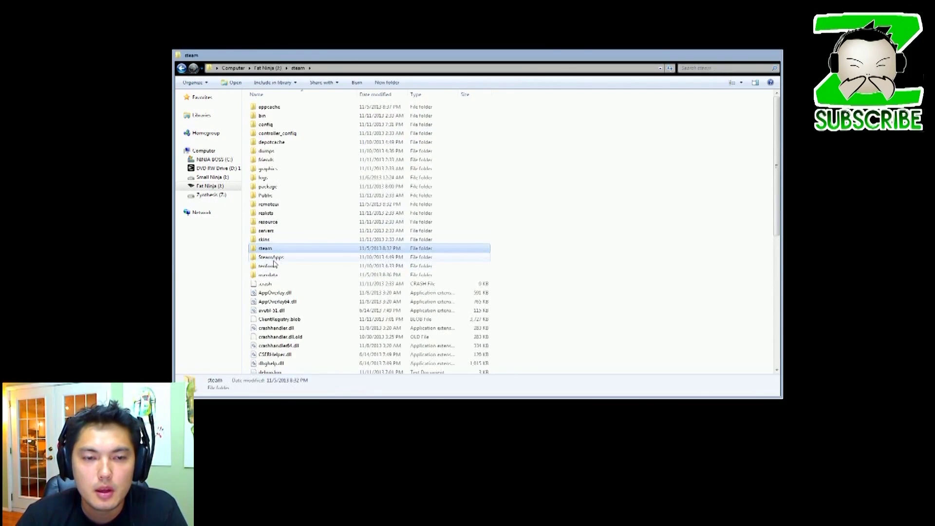
shift+click(288, 110)
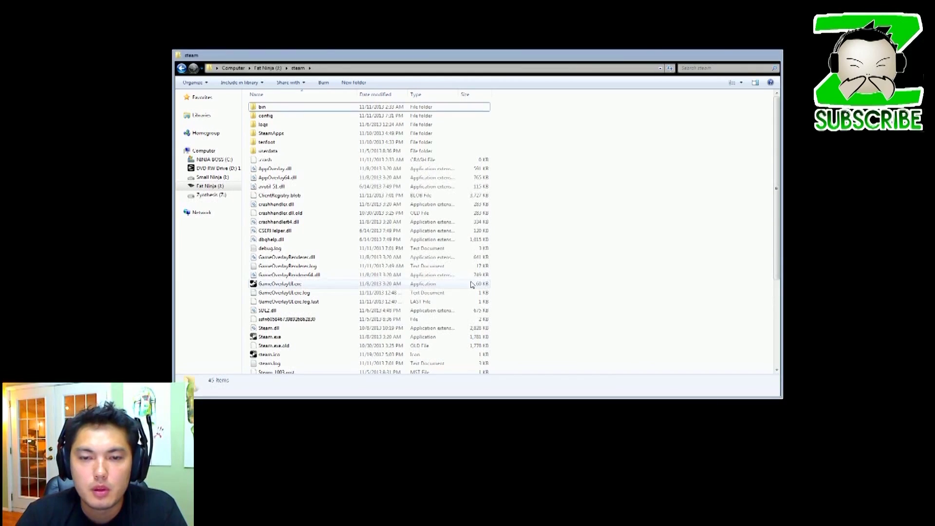
Delete all items from the tenfoot folder through WriteMiniDump.exe, except Steam.exe, in the Fat Ninja drive's steam folder.
key(t)
scroll(306, 263, down, 5)
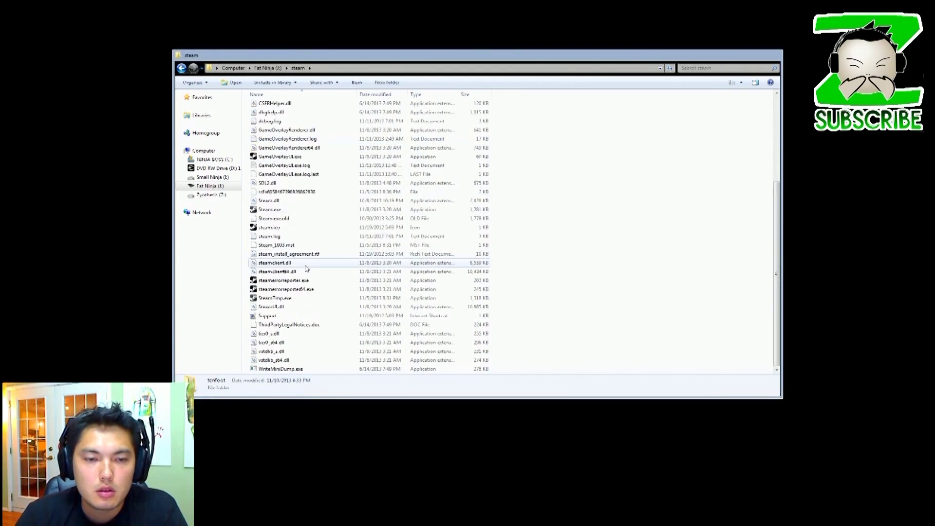
shift+click(288, 200)
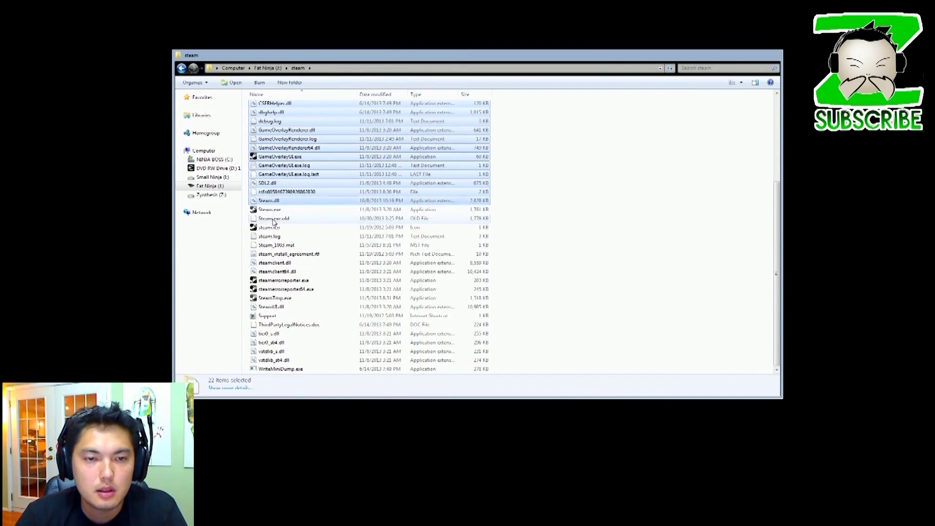
key(shift+Down)
key(shift+Down)
key(shift+Down)
key(shift+Down)
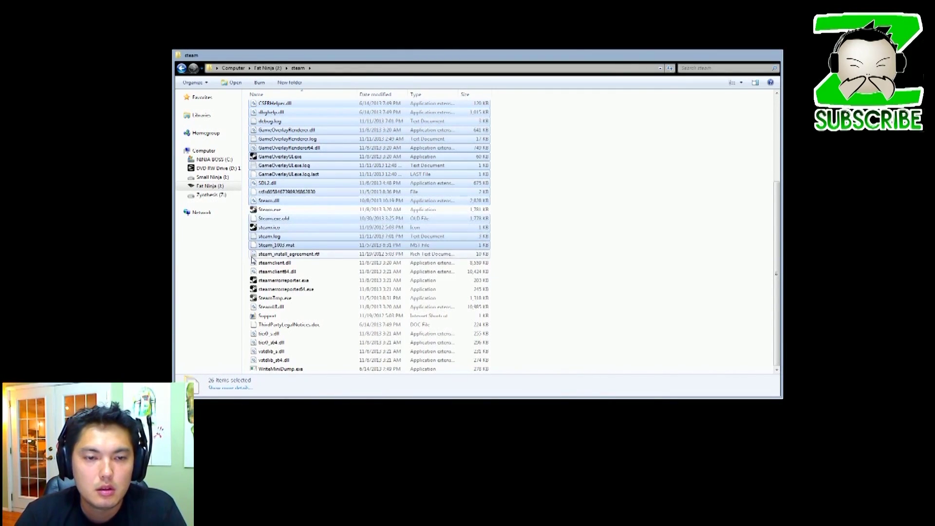
key(shift+Down)
key(shift+Down)
key(shift+Down)
key(shift+Down)
key(shift+Down)
key(shift+Down)
key(shift+Down)
key(shift+Down)
key(shift+Down)
key(shift+Down)
key(shift+Down)
key(shift+Down)
key(shift+Down)
key(shift+Down)
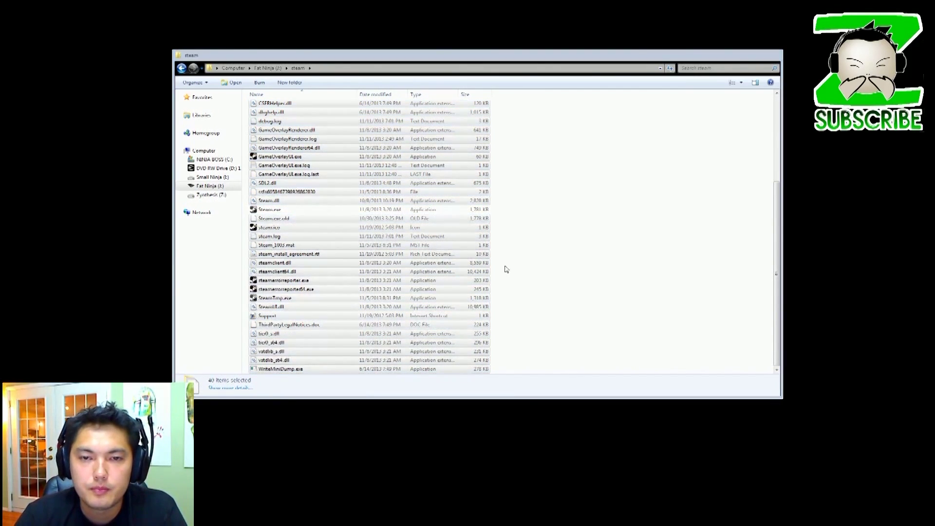
key(Return)
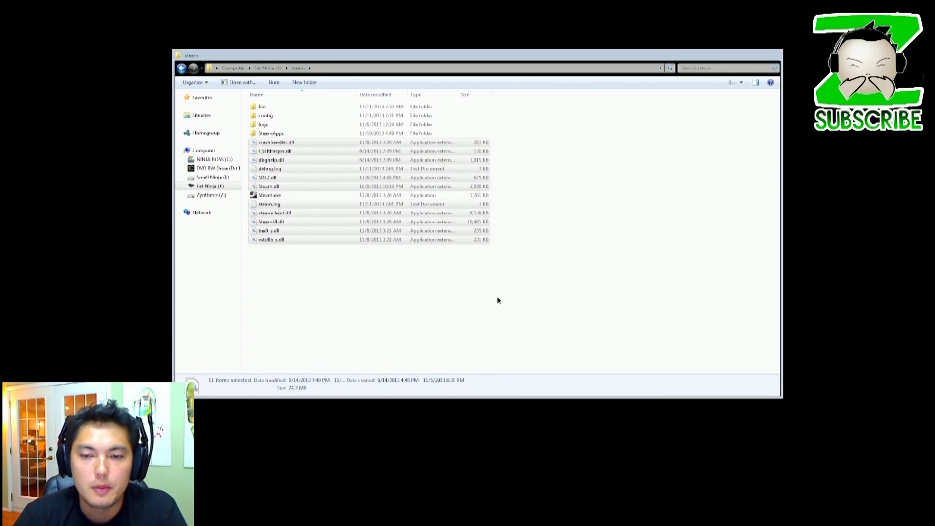
click(270, 177)
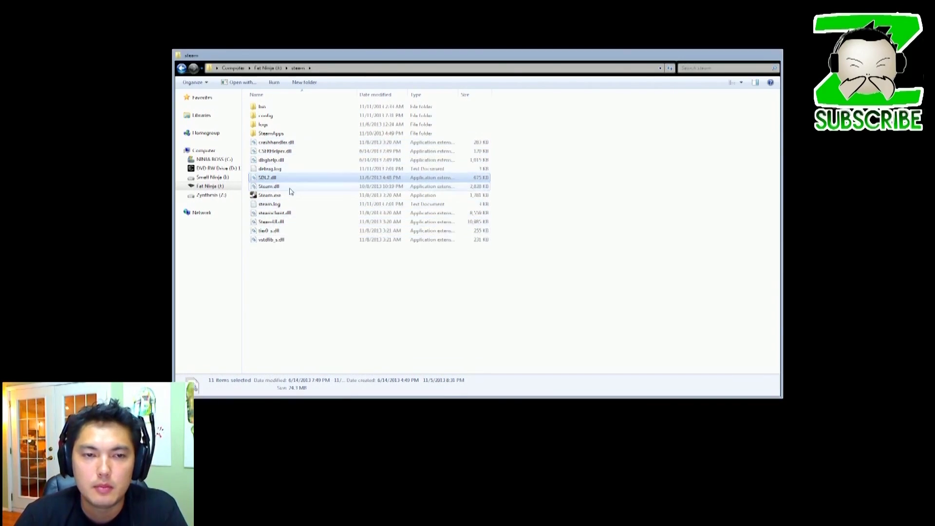
click(268, 186)
click(568, 217)
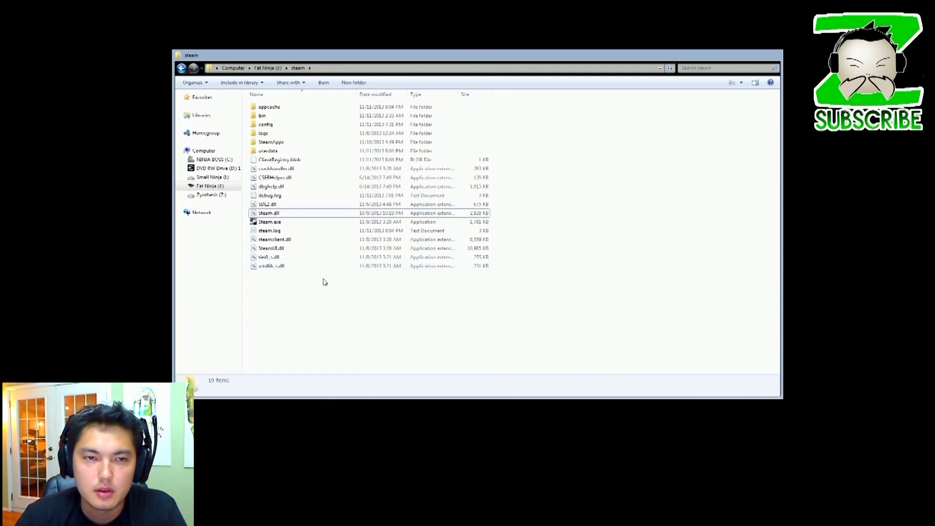
Delete the appcache, bin, config and logs folders from the Fat Ninja drive's steam folder.
click(278, 108)
shift+click(274, 134)
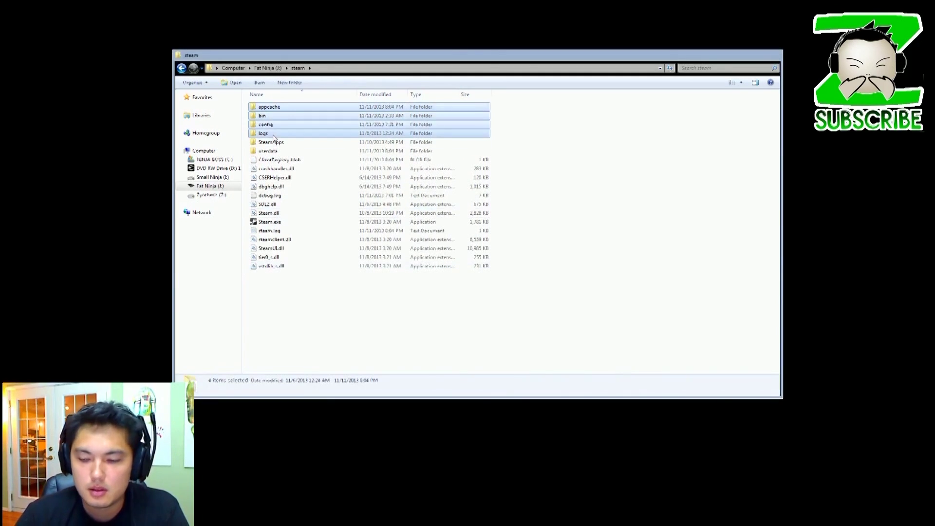
key(Delete)
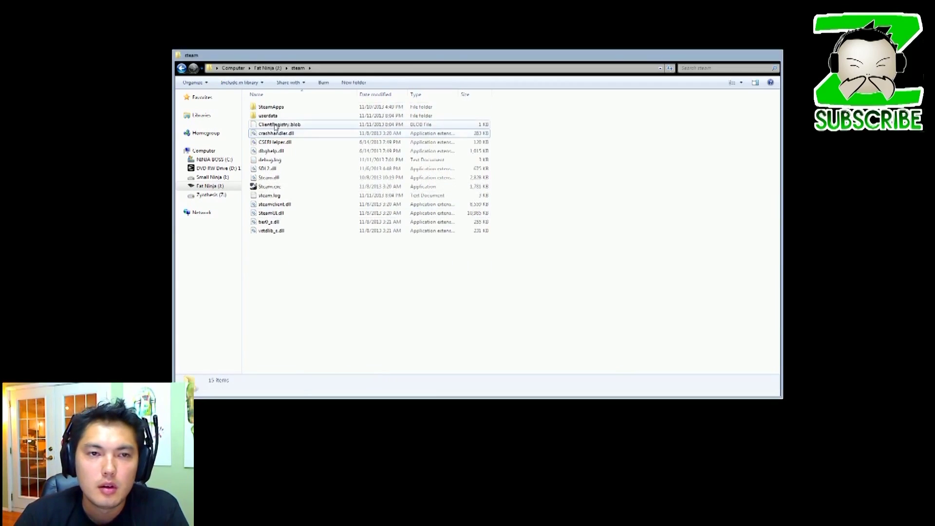
Delete the items from userdata through Steam.dll and from steam.log through vstdlib_s.dll, keeping only SteamApps and Steam.exe.
shift+click(281, 179)
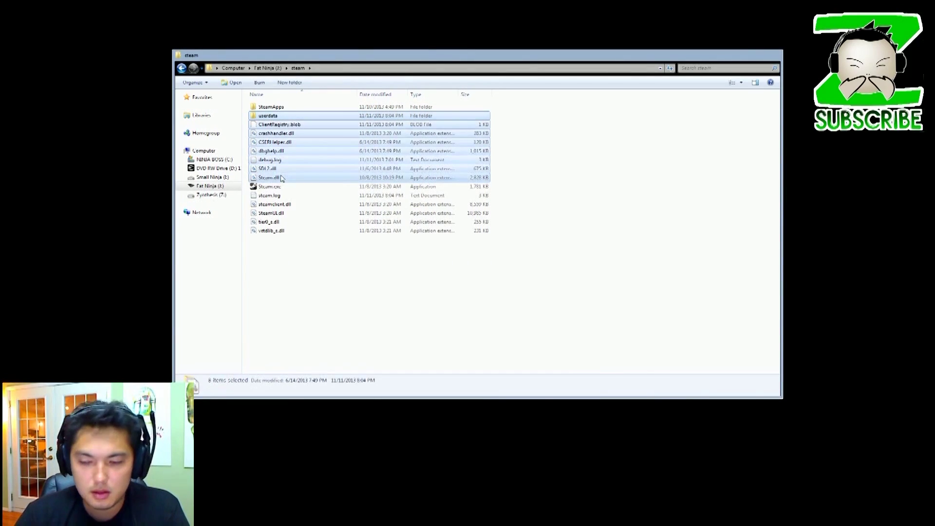
key(Delete)
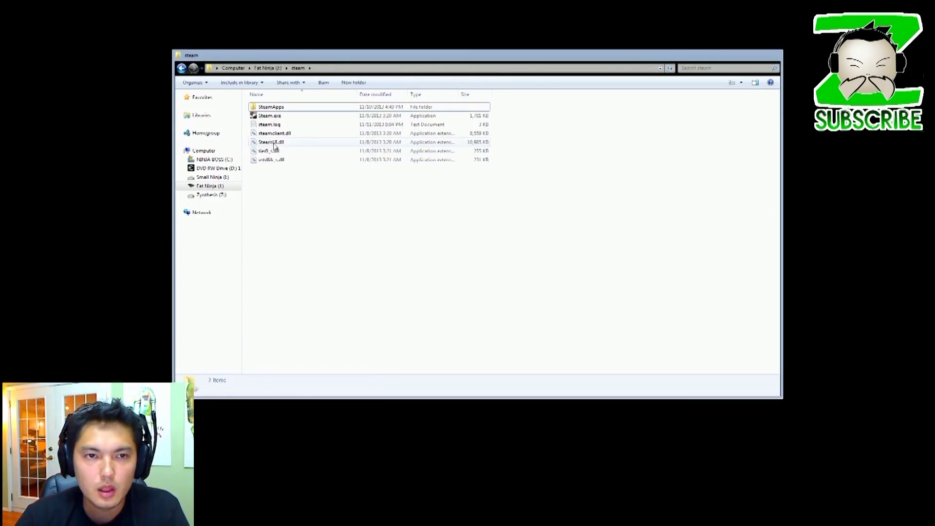
shift+click(286, 160)
key(Delete)
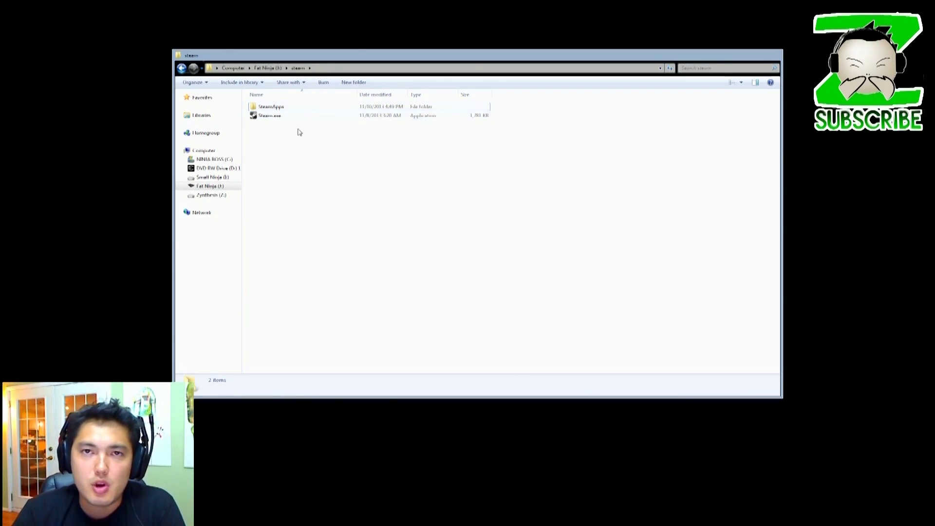
Rename the steambackup folder on the Zynthesis drive as Steam.
key(BackSpace)
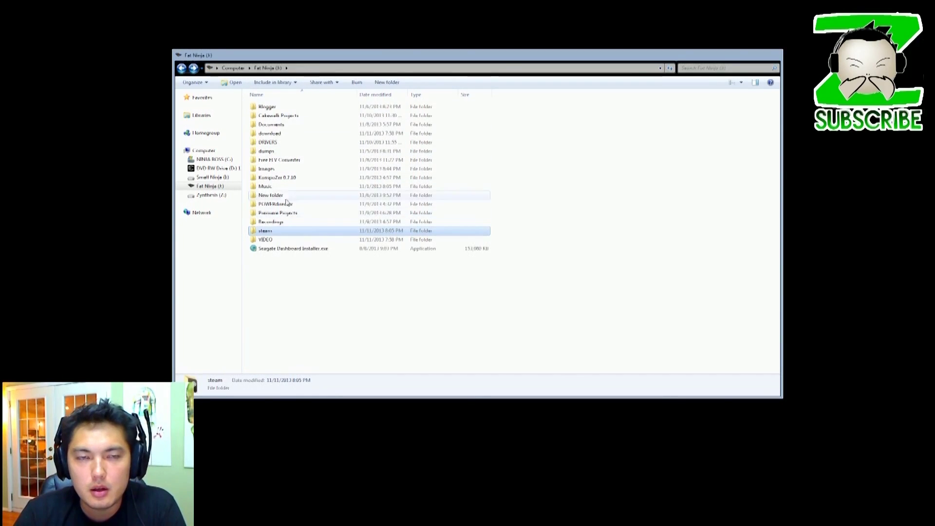
key(BackSpace)
double_click(664, 120)
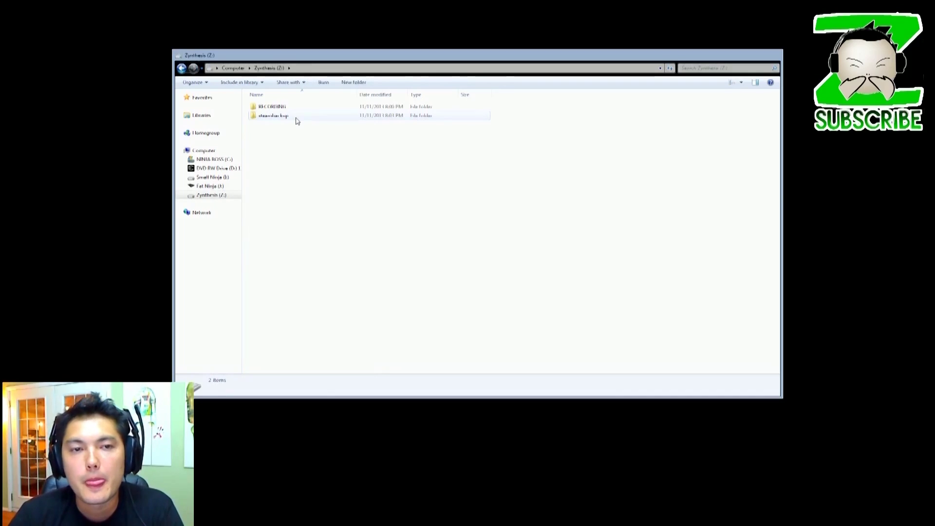
click(273, 116)
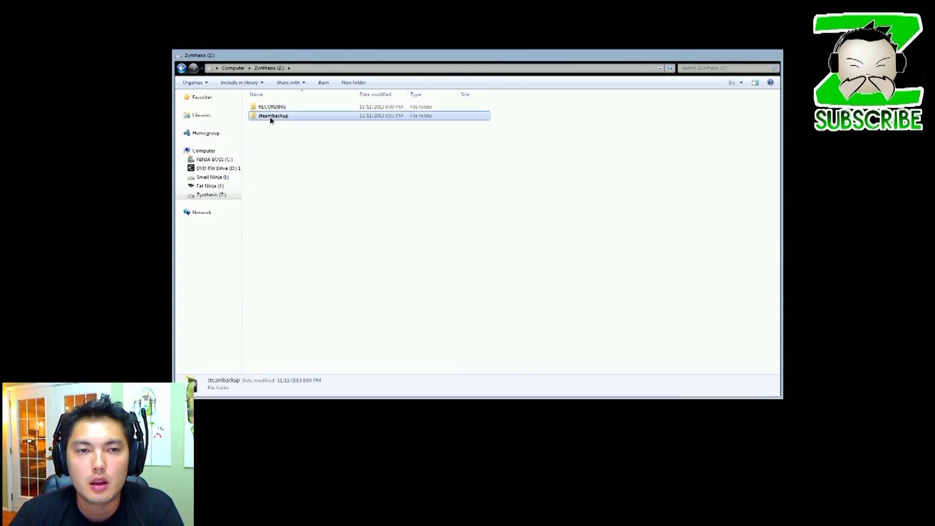
key(F2)
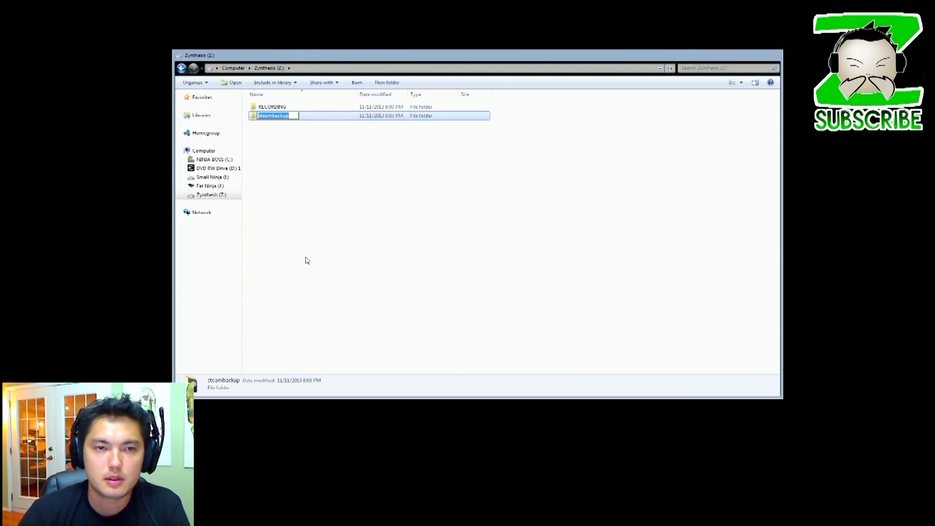
text(st)
key(BackSpace)
key(BackSpace)
text(S)
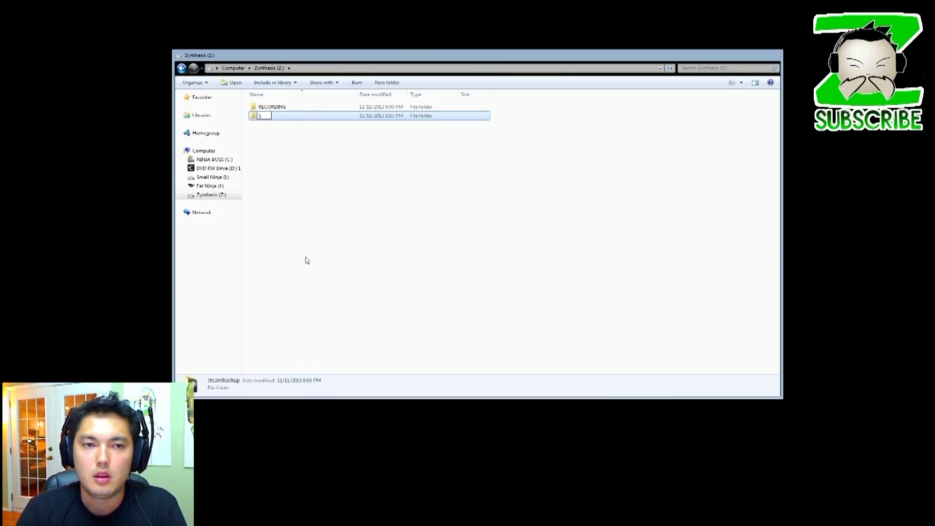
text(team)
key(Return)
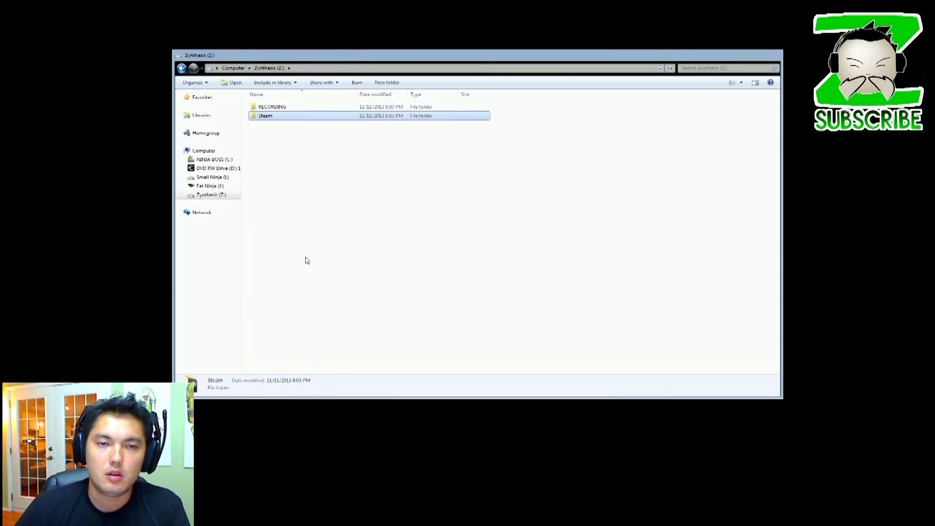
Run Steam.exe from the Steam folder on the Zynthesis drive.
double_click(334, 119)
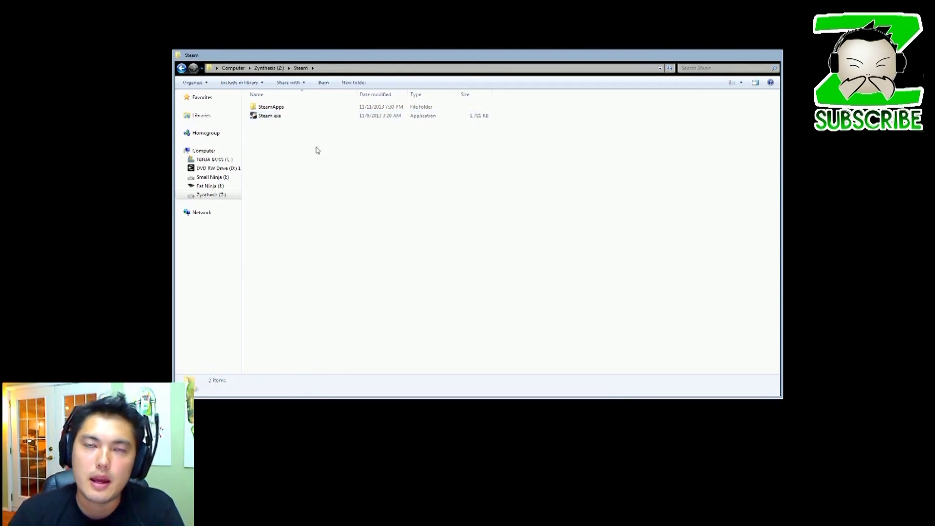
click(292, 122)
double_click(292, 123)
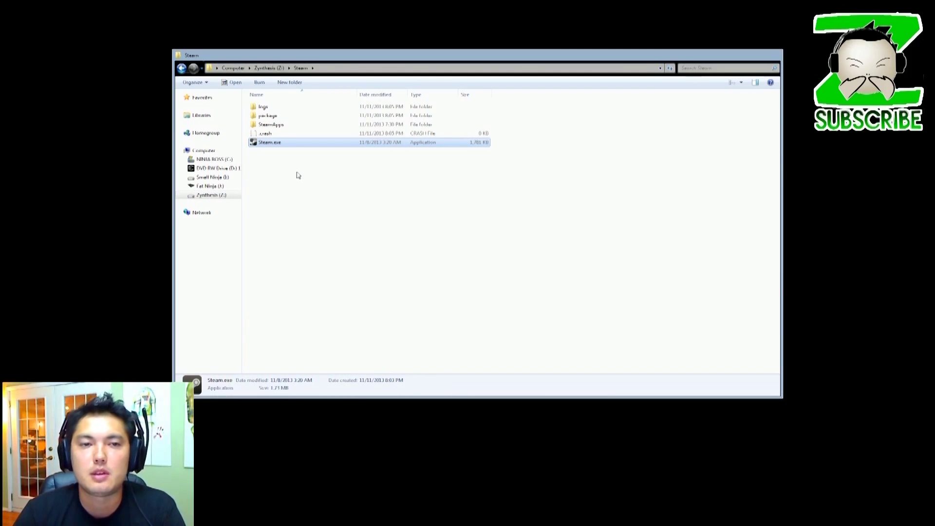
double_click(285, 145)
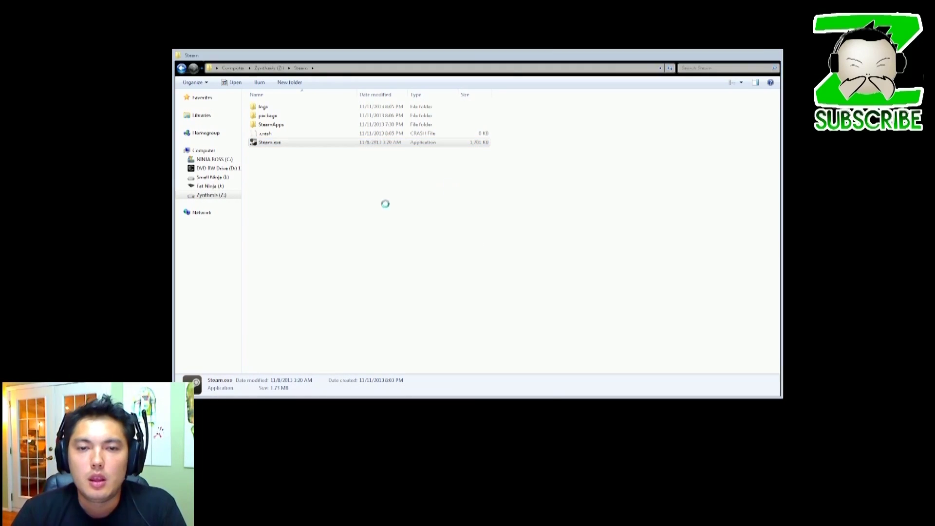